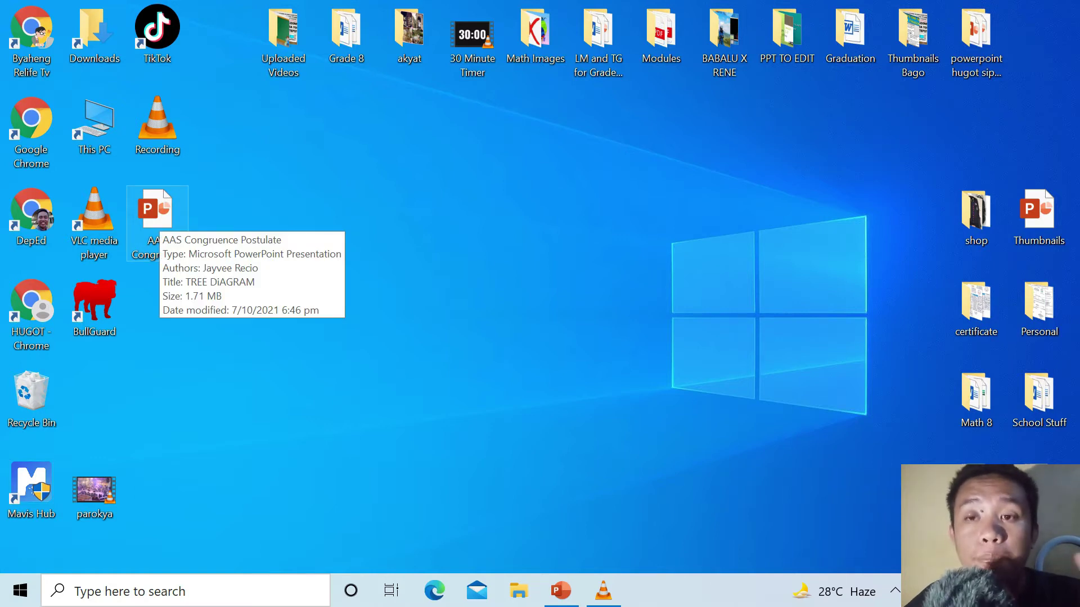
Step: Open the AAS Congruence Postulate presentation and start its slide show from the first slide
double_click(155, 214)
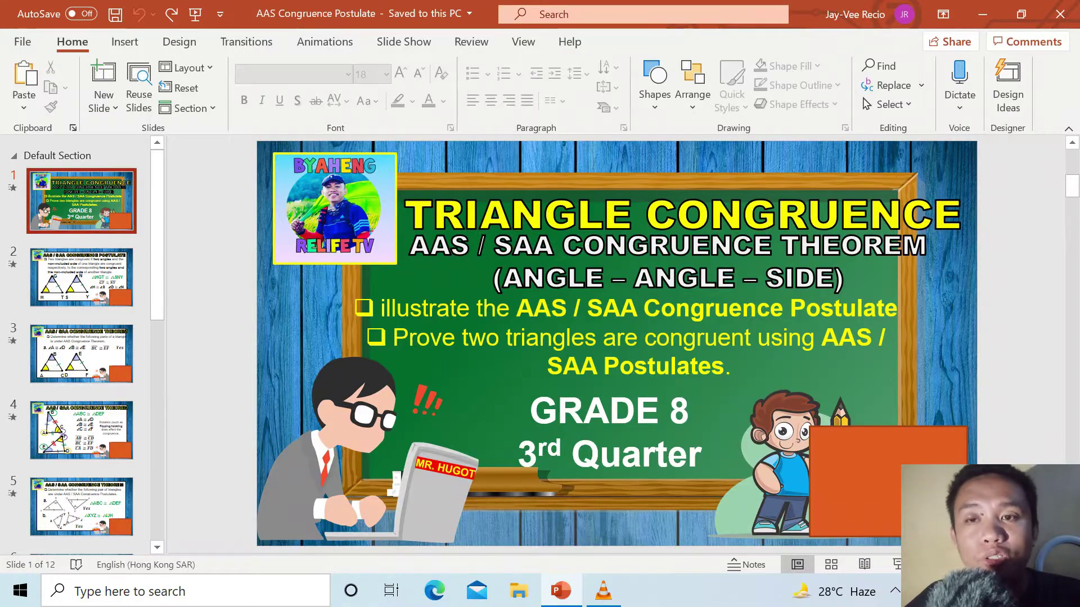
scroll(81, 337, "down", 3)
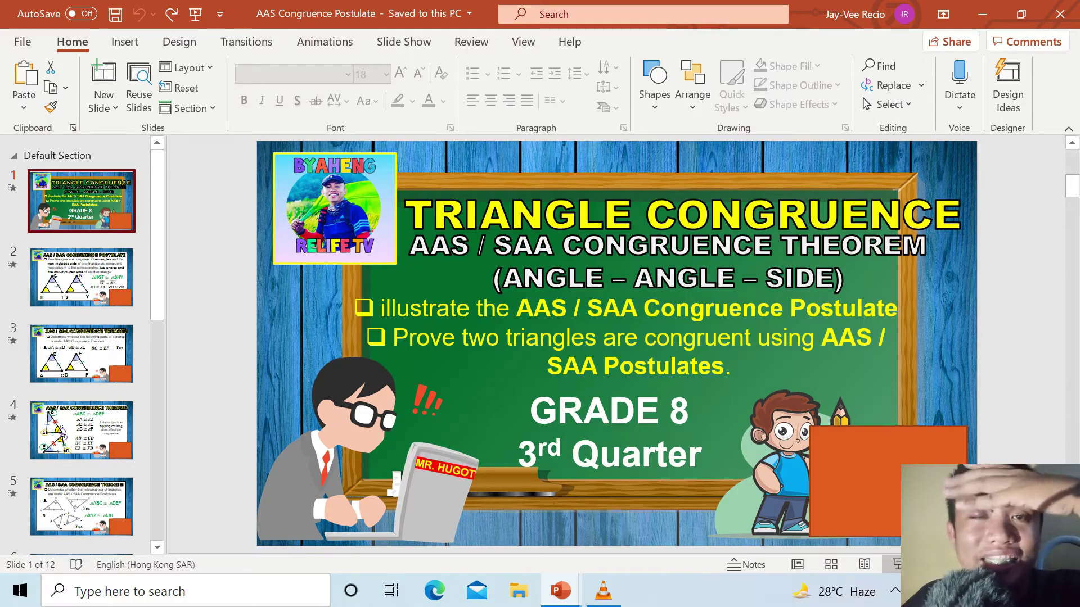
key("F5")
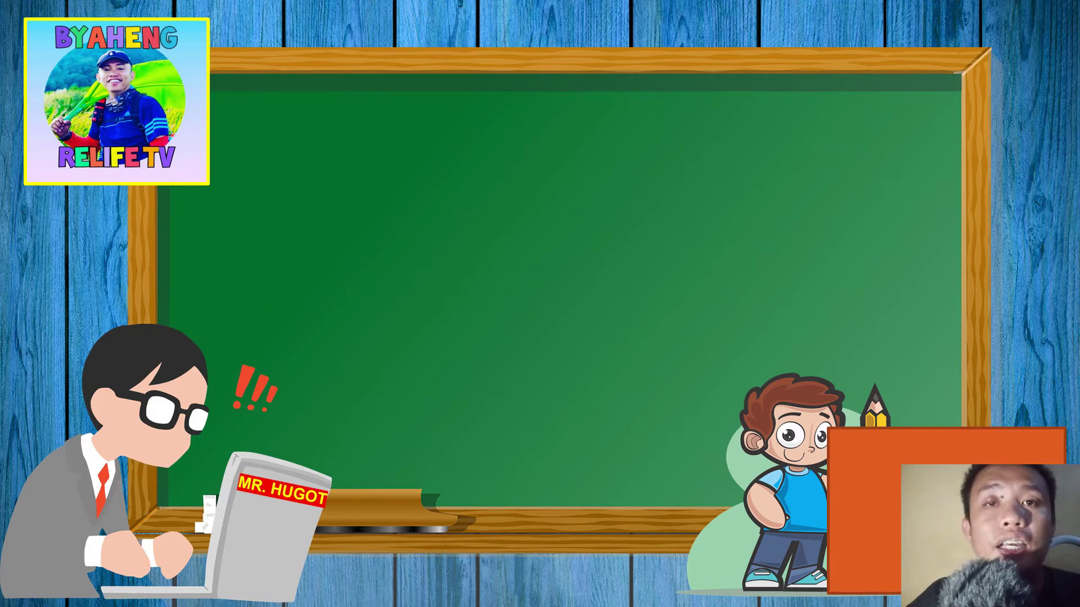
Step: Start a Game Bar screen recording of the running slide show with Win+Alt+R
key("super+alt+r")
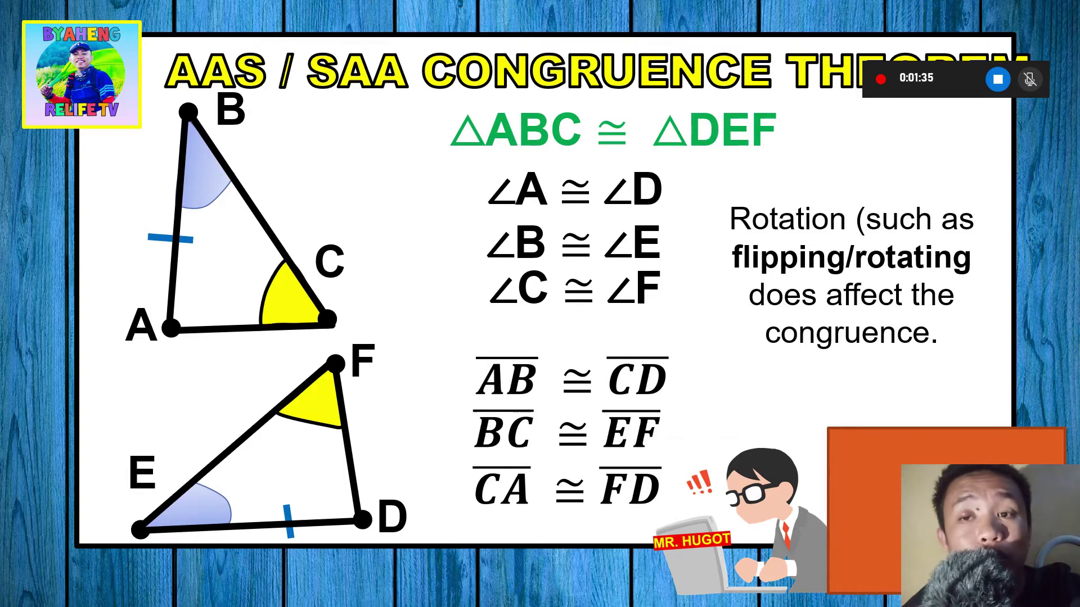
Step: Advance through the exercise slides, revealing the answers for triangle pairs a through d
key("Right")
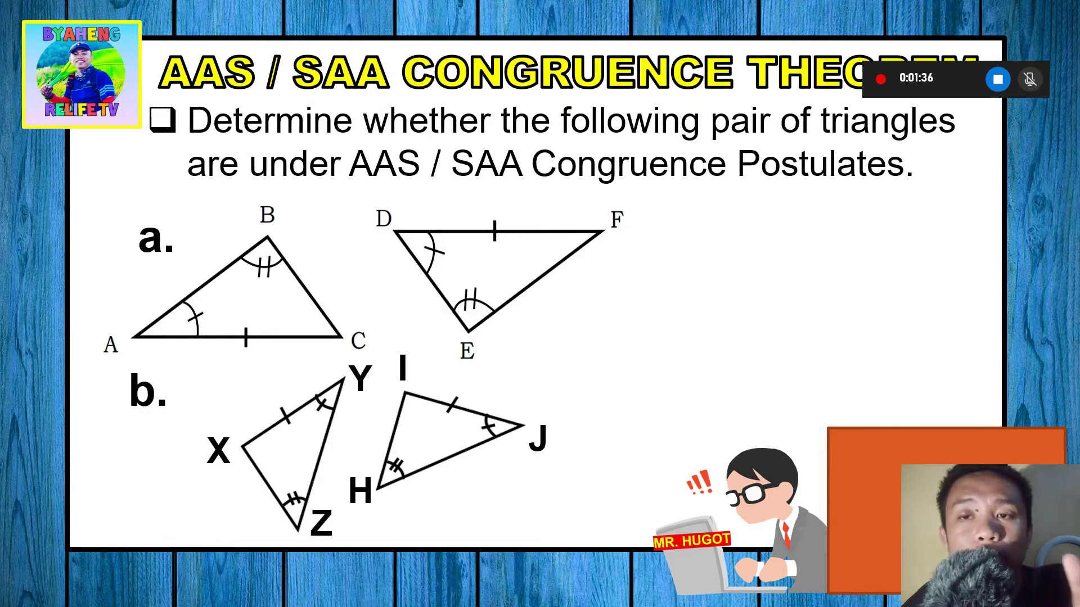
key("Right")
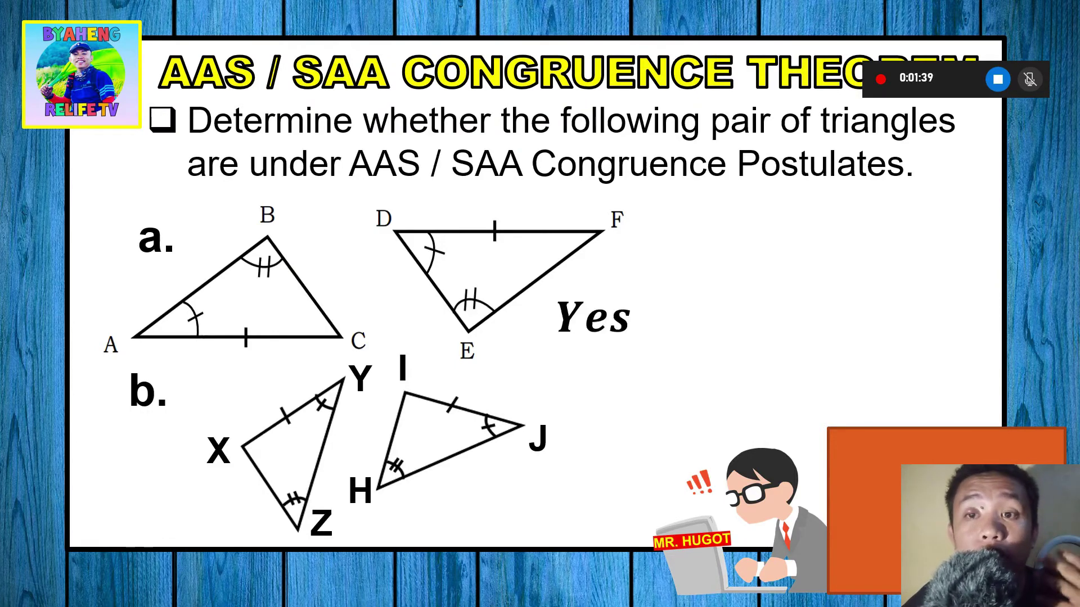
key("Right")
key("Right")
key("Right")
key("Right")
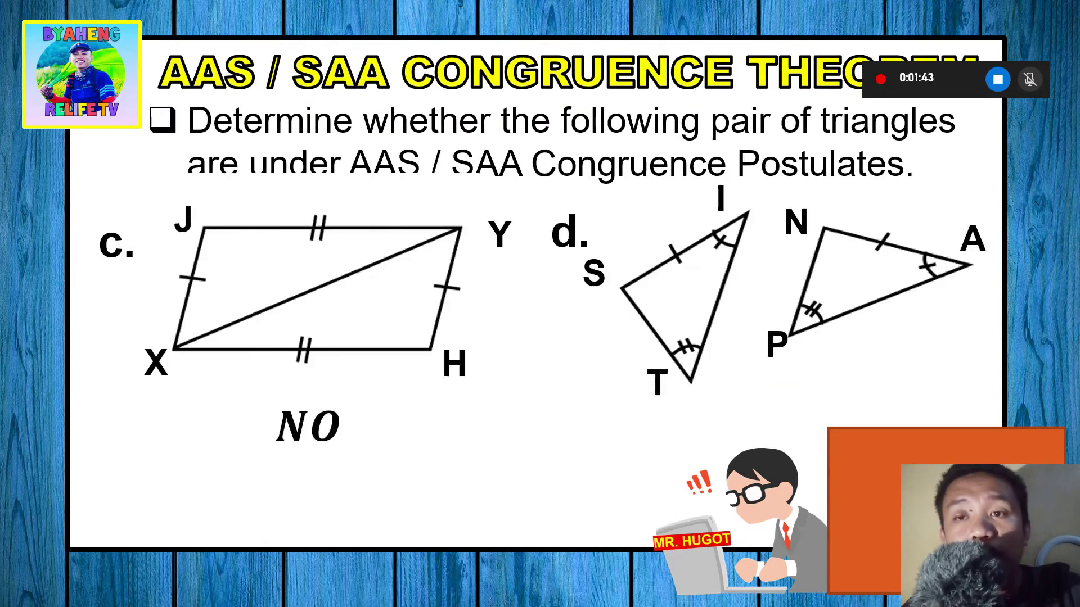
key("Right")
key("Right")
key("Right")
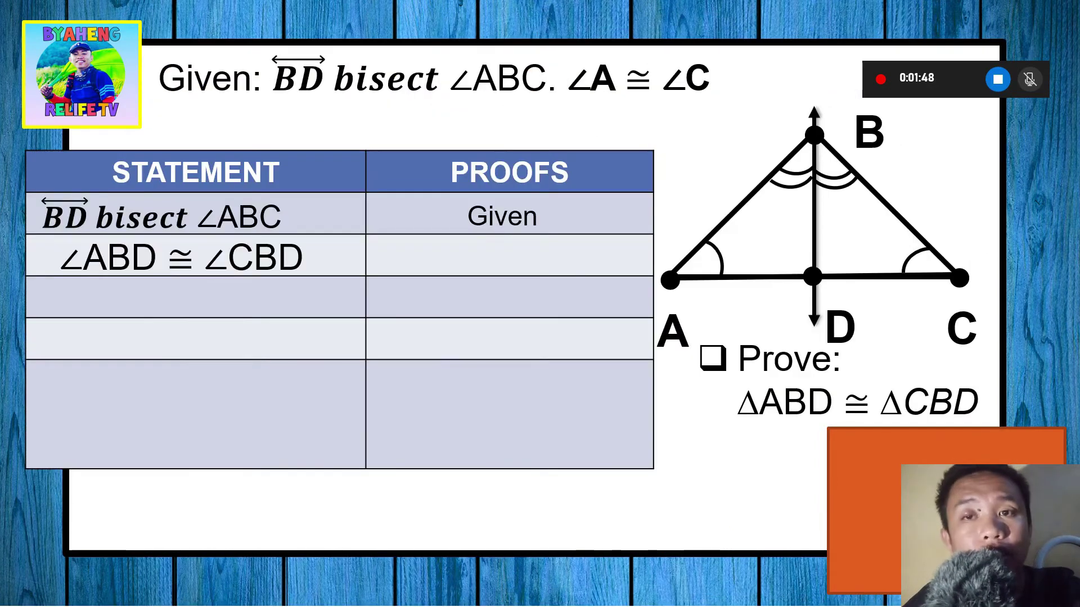
Step: Build up the two-column proof tables, including the DFE/AFB and FDA/CDB proofs
key("Right")
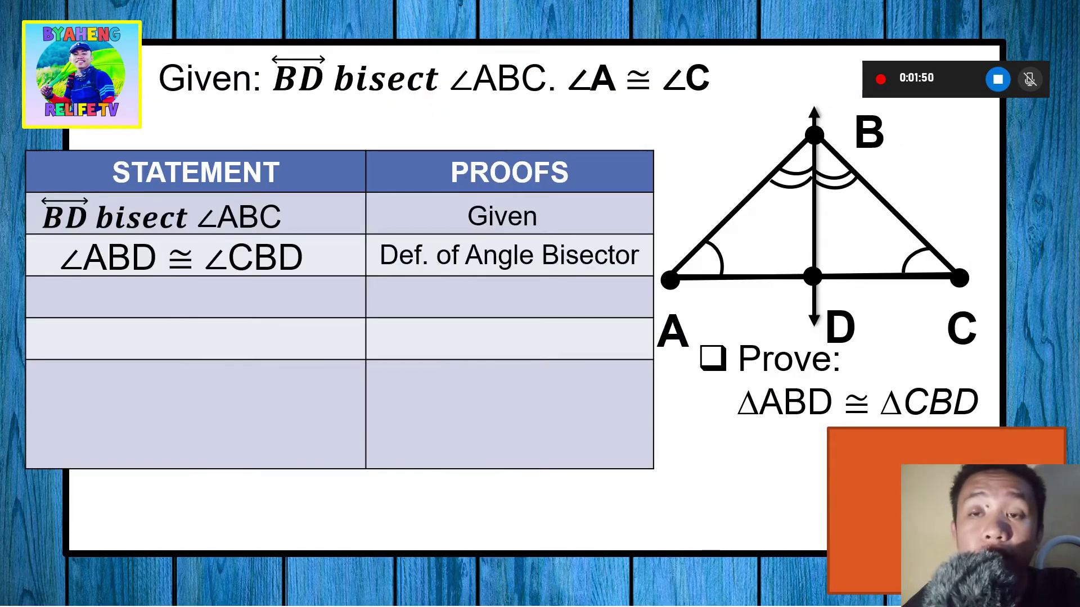
key("Right")
key("Right")
key("Right")
key("Right")
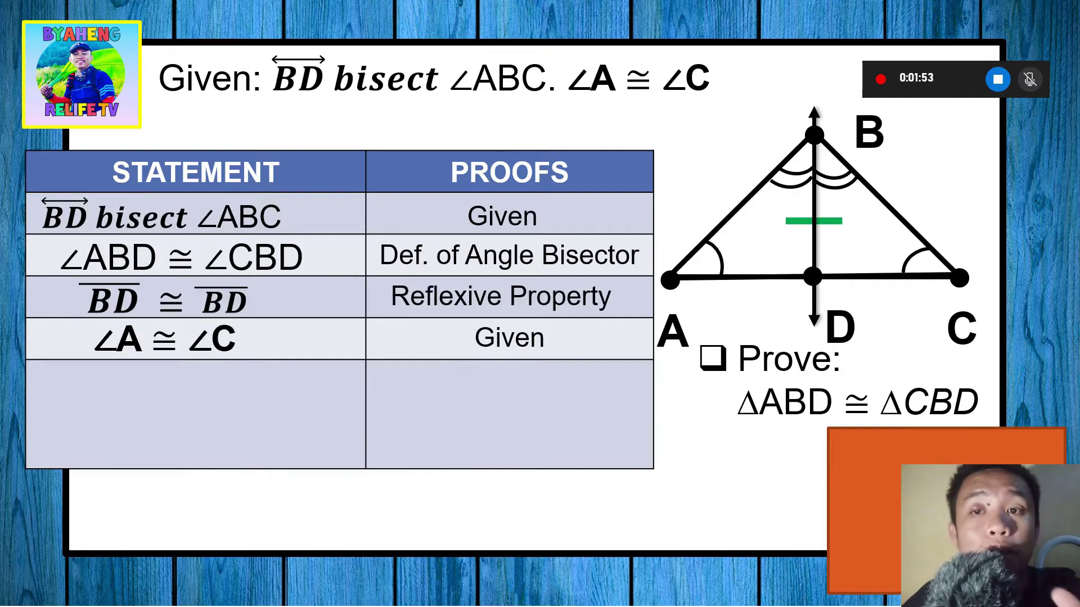
key("Right")
key("Right")
key("Right")
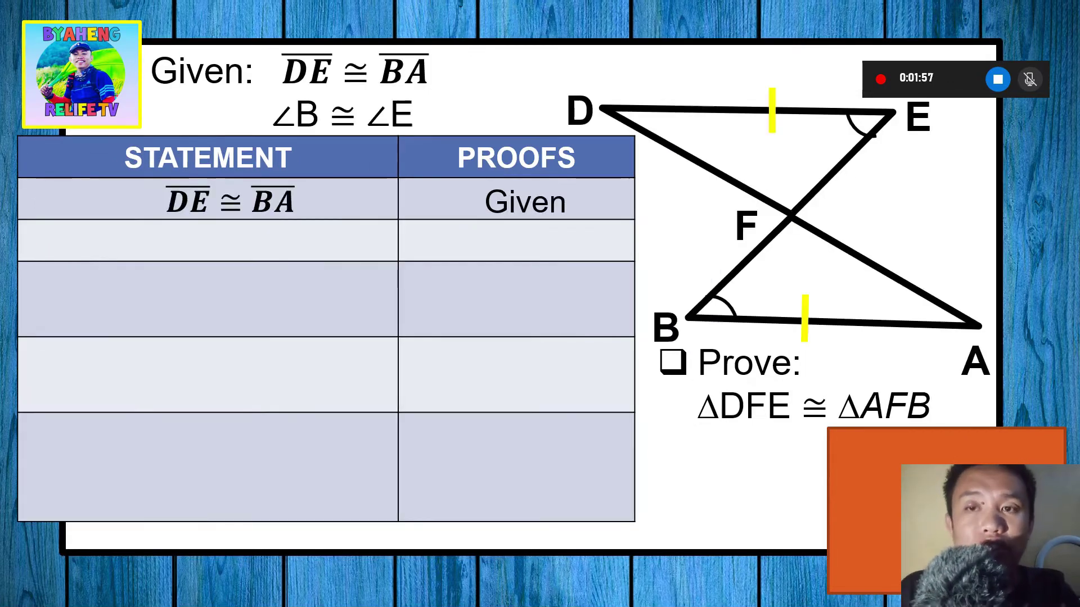
key("Right")
key("Right")
key("Right")
key("Right")
key("Right")
key("Right")
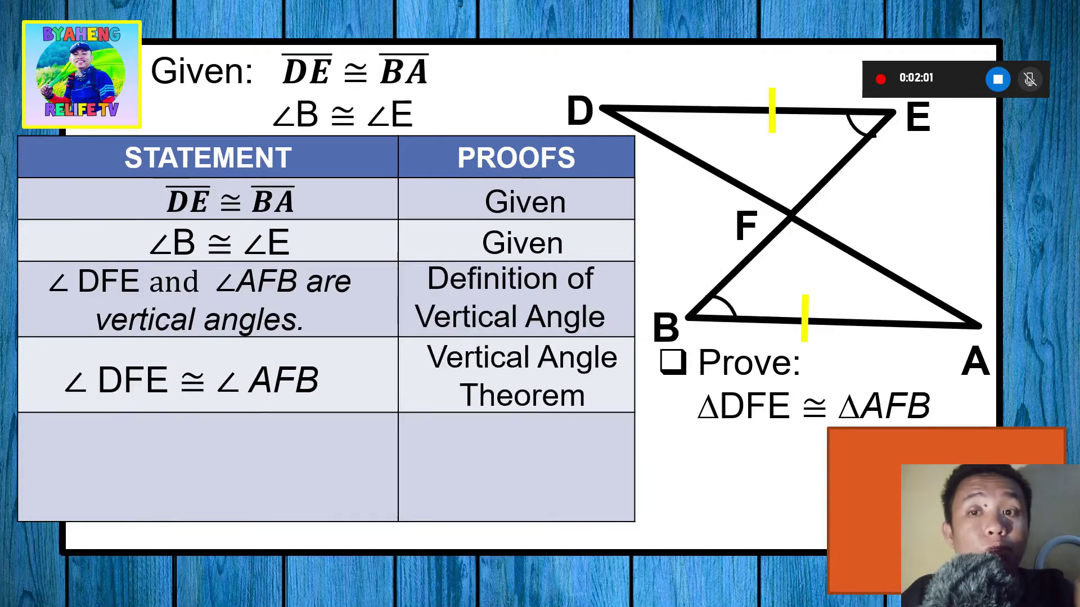
key("Right")
key("Right")
key("Right")
key("Right")
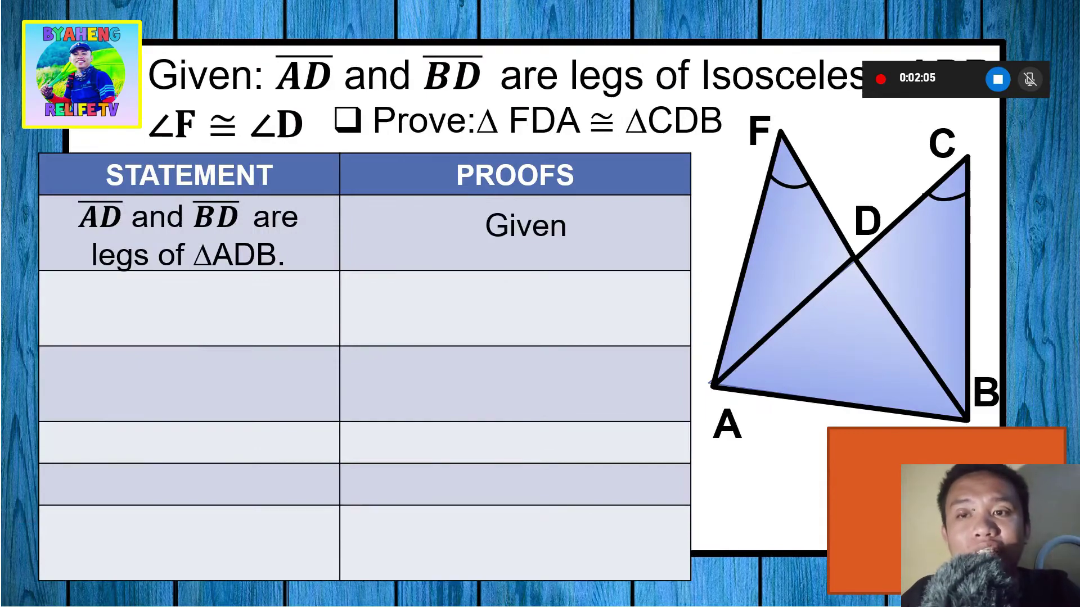
key("Right")
key("Right")
key("Right")
key("Right")
key("Right")
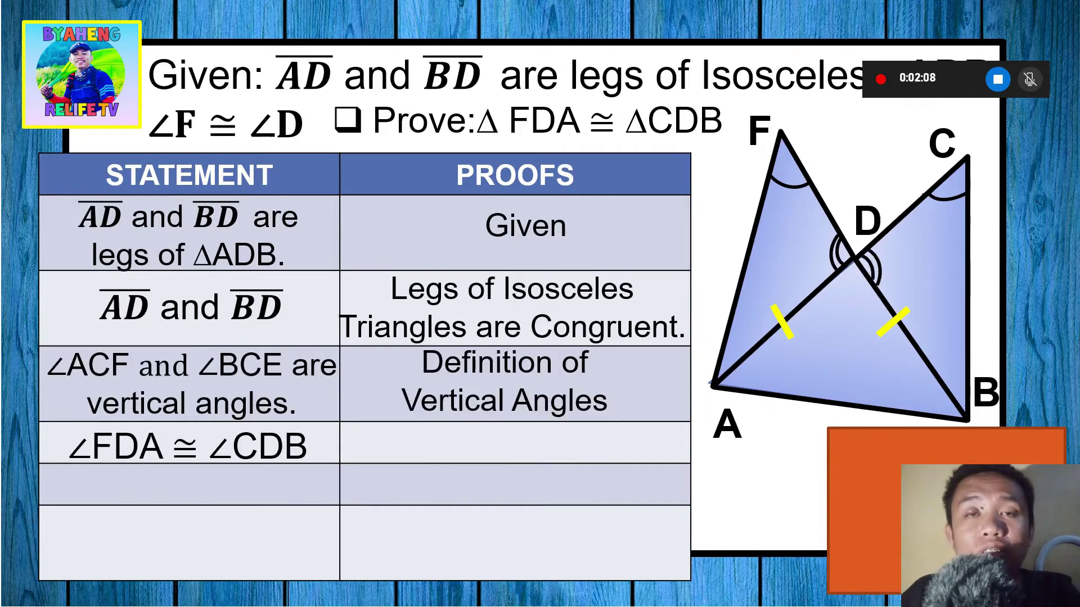
key("Right")
key("Right")
key("Right")
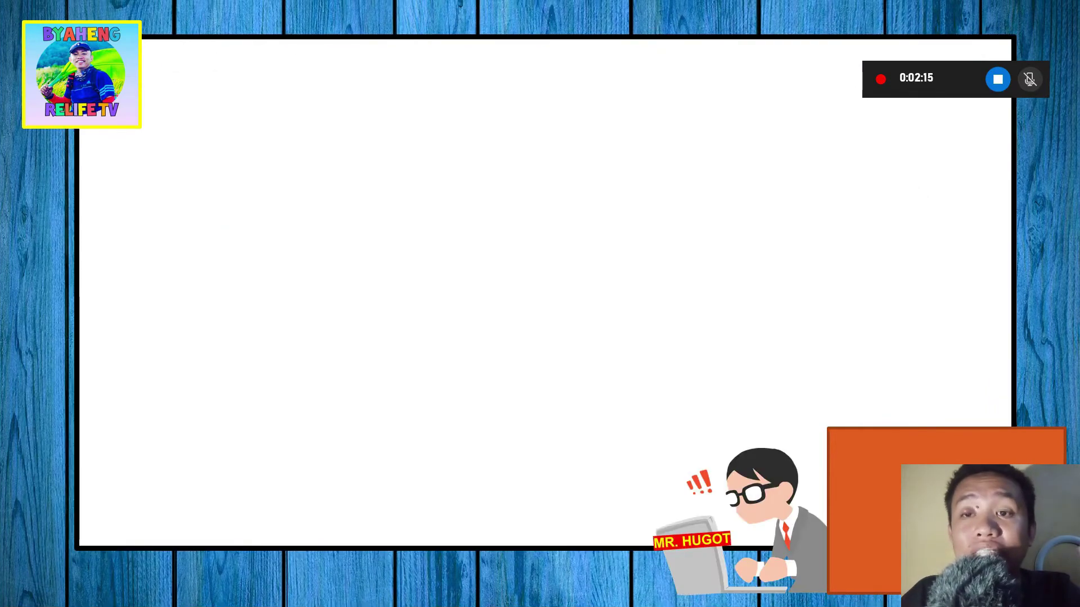
Step: Reveal the AAS / SAA theorem slide and its example triangles, then reach the end screen
key("Right")
key("Right")
key("Right")
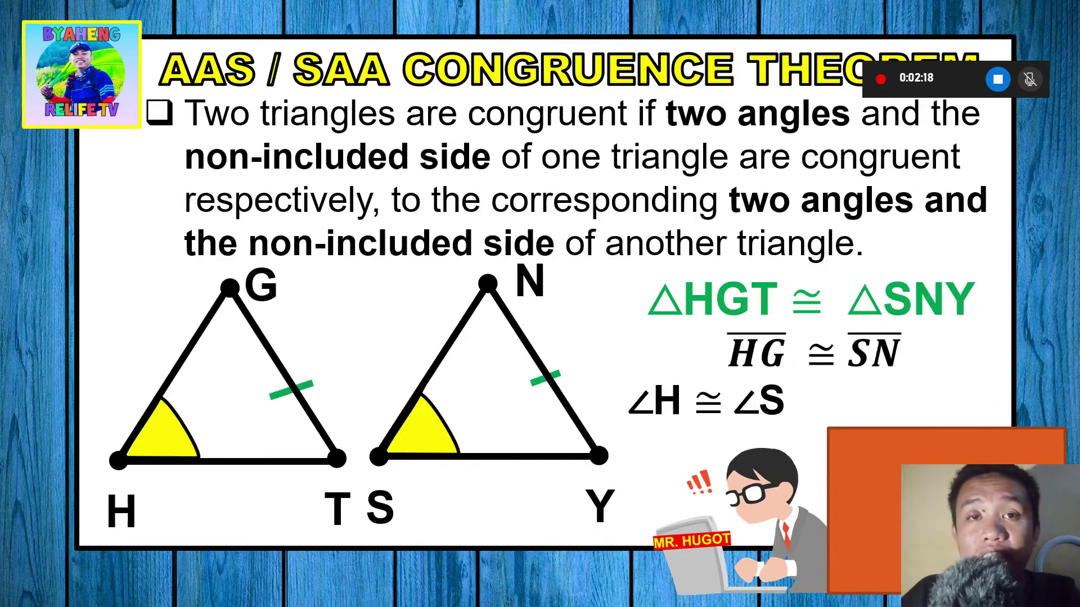
key("Right")
key("Right")
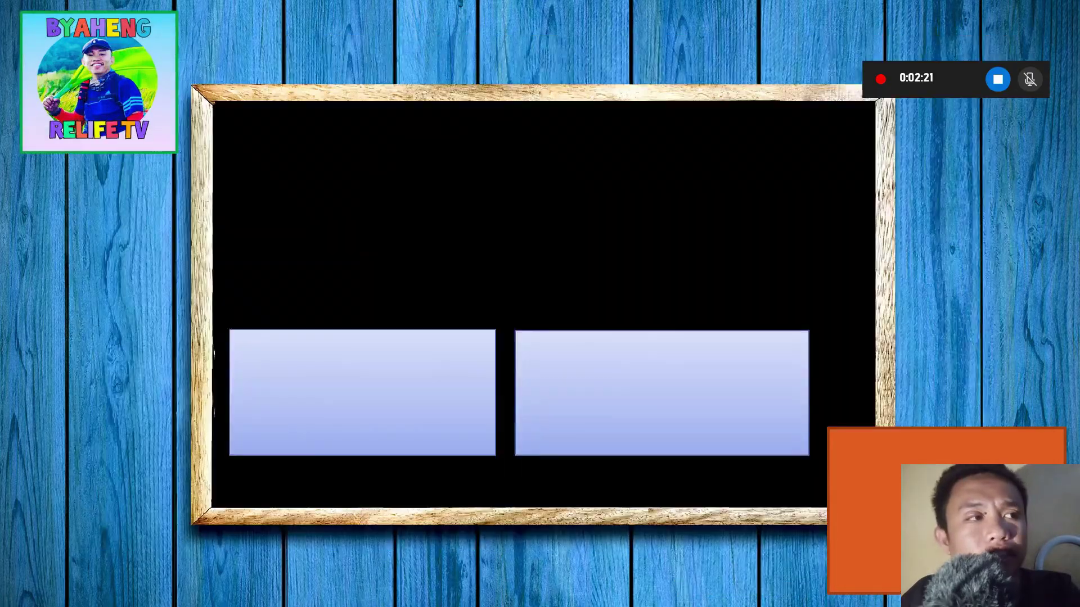
key("Right")
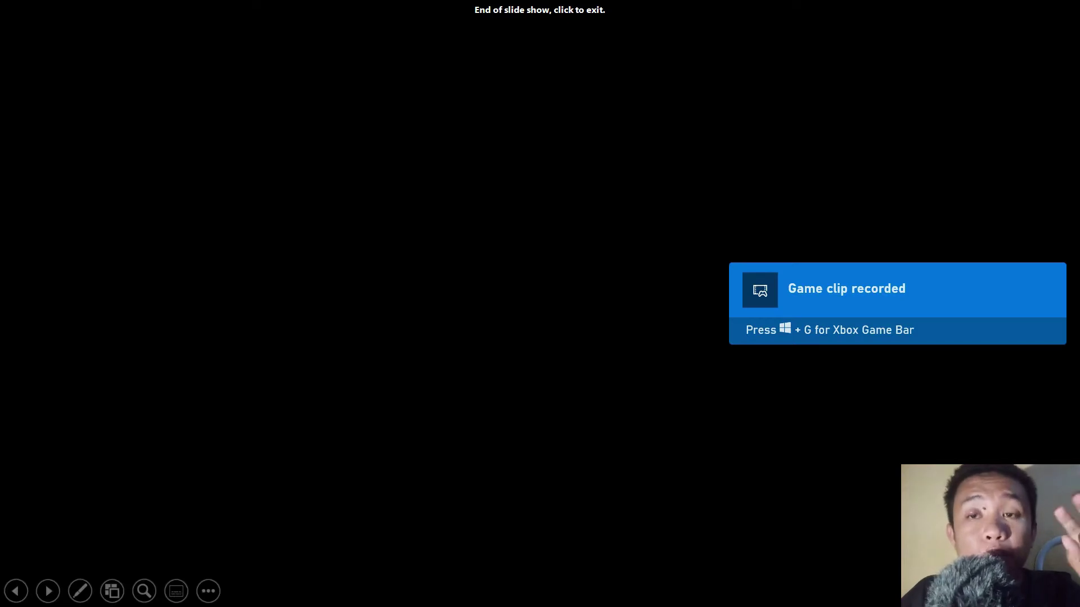
Step: Exit the finished slide show and refresh the Windows desktop
key("Escape")
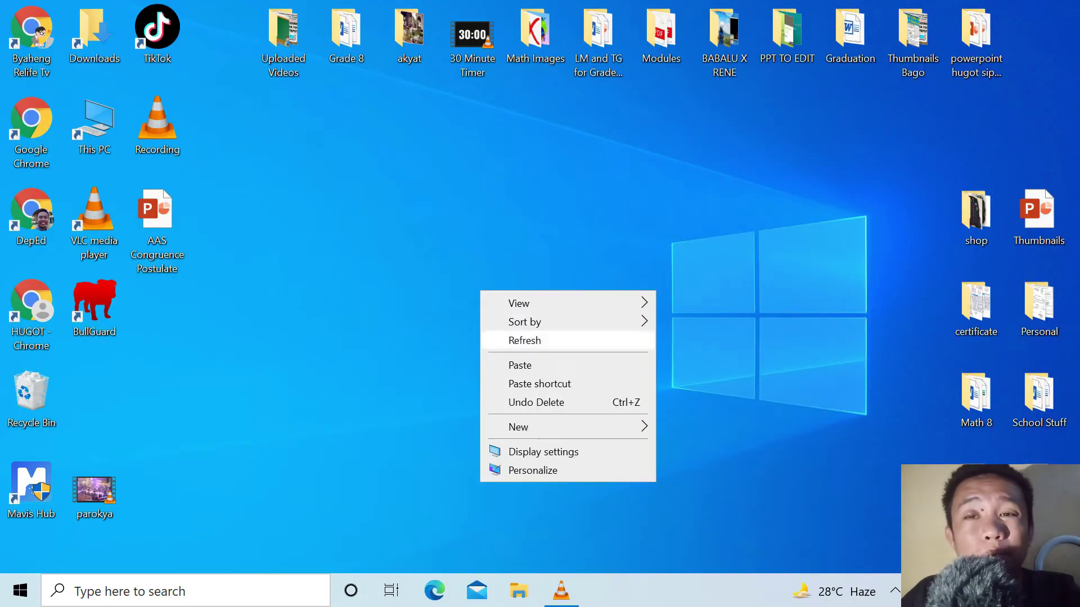
left_click(524, 340)
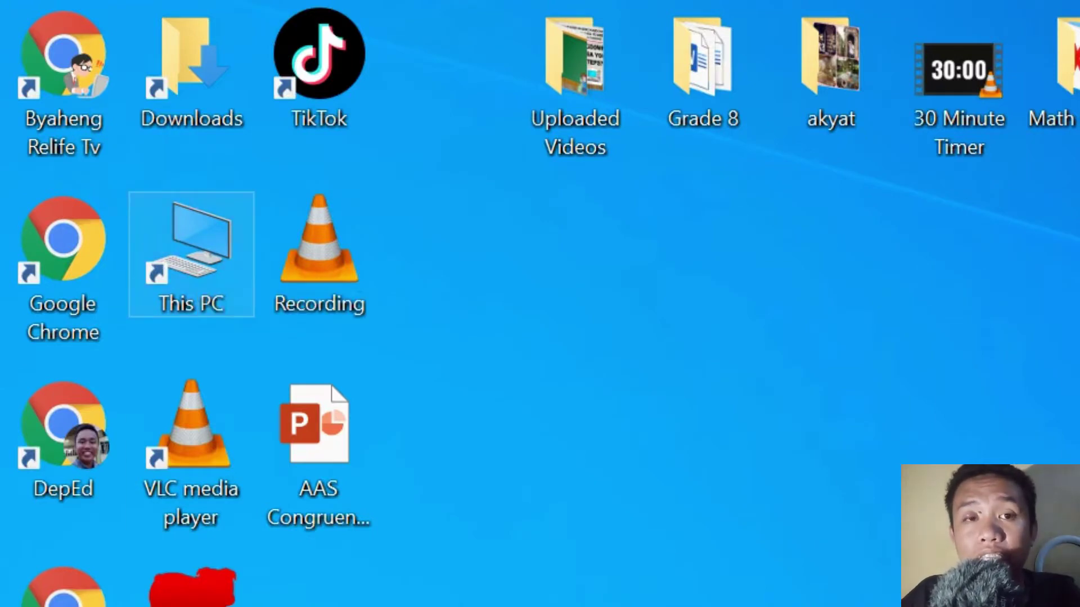
Step: Browse from This PC into Videos > Captures
double_click(191, 253)
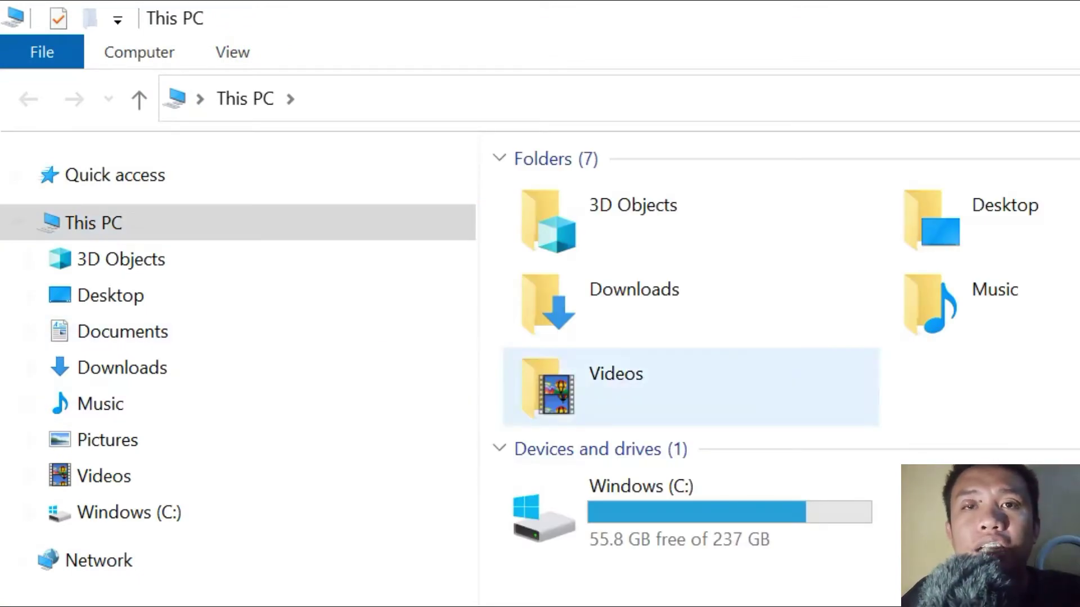
double_click(618, 388)
key("Return")
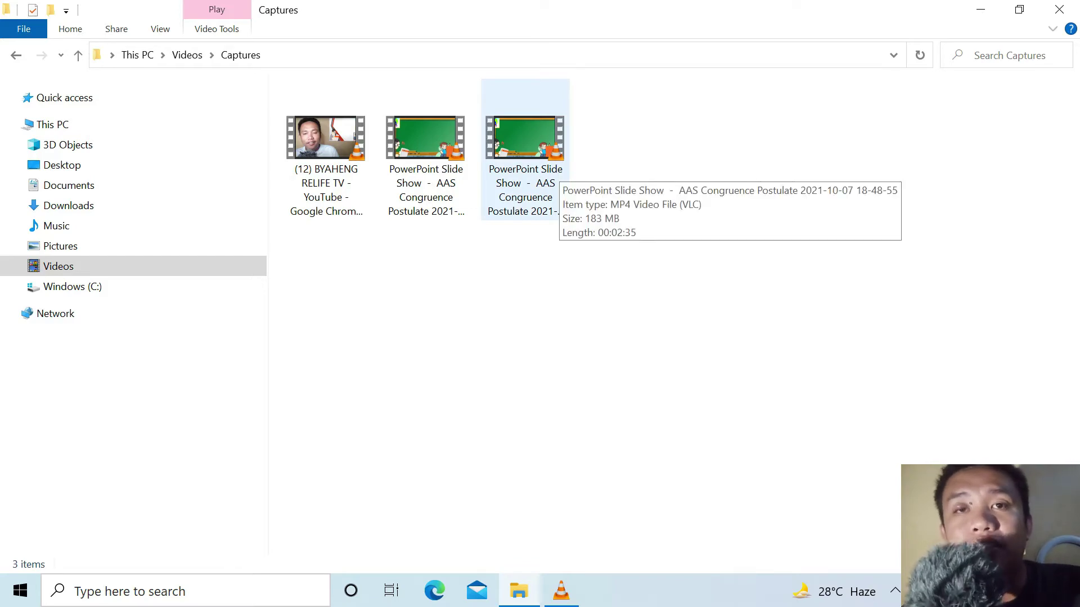
Step: Play the latest PowerPoint slide-show recording full screen in VLC
left_click(549, 169)
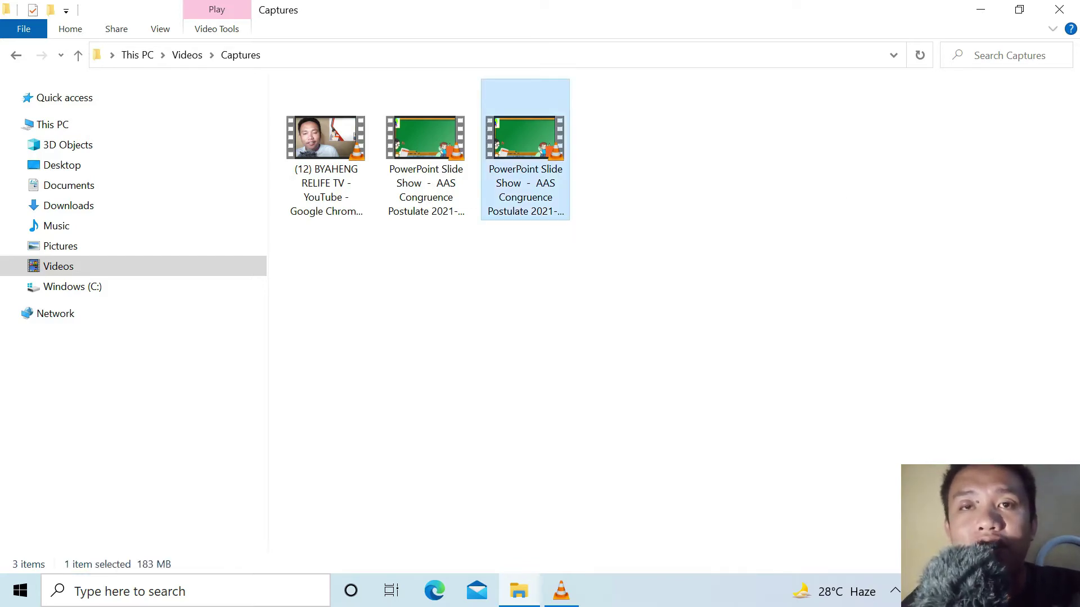
key("Return")
key("f")
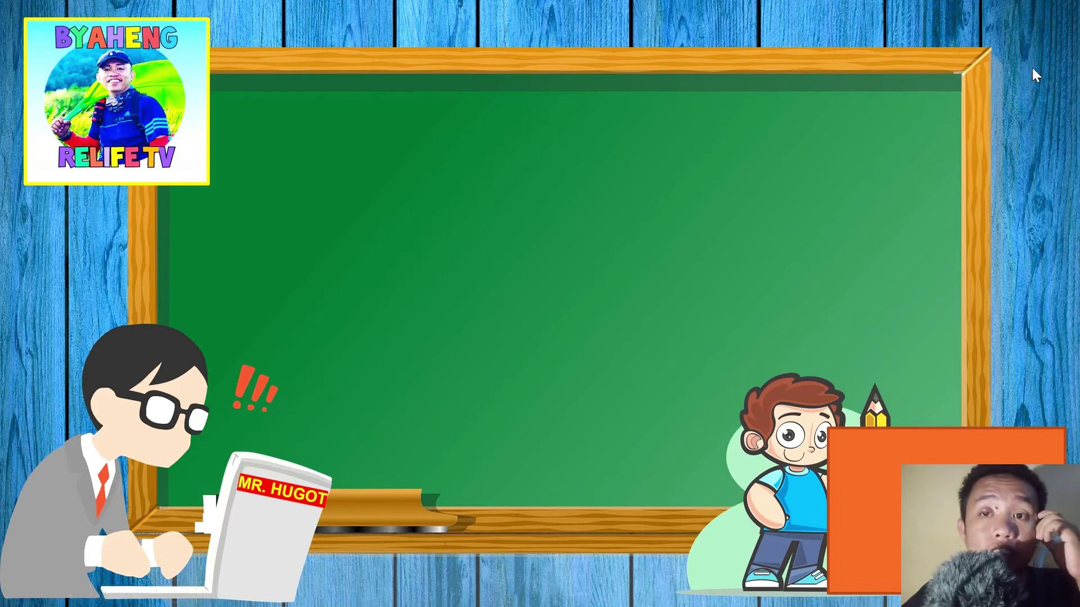
Step: Skip the recording ahead to 00:53 and then to its ending, then close VLC
left_click(819, 184)
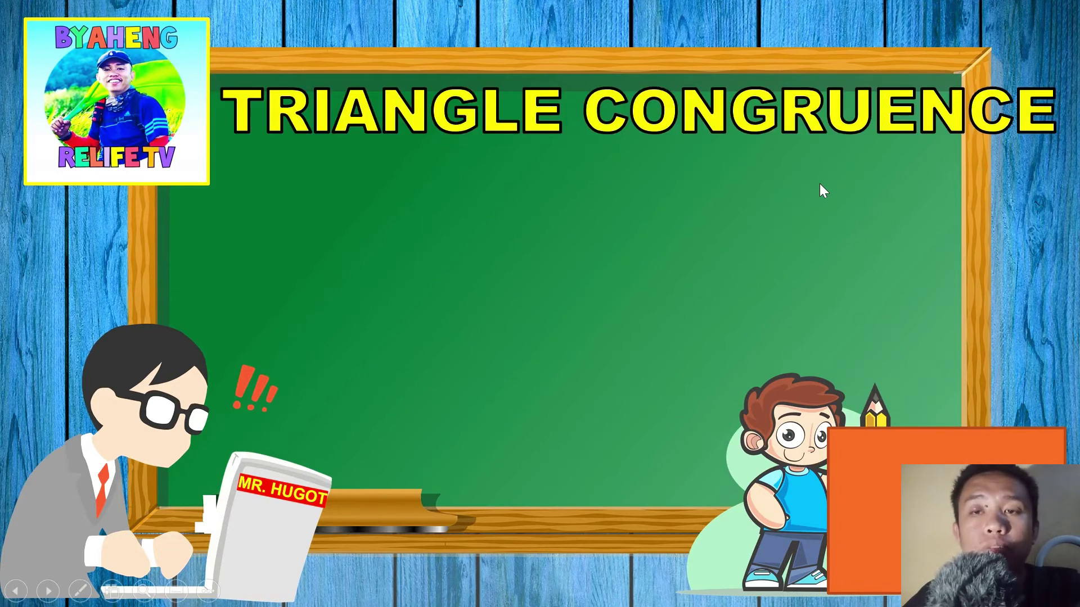
left_click(819, 183)
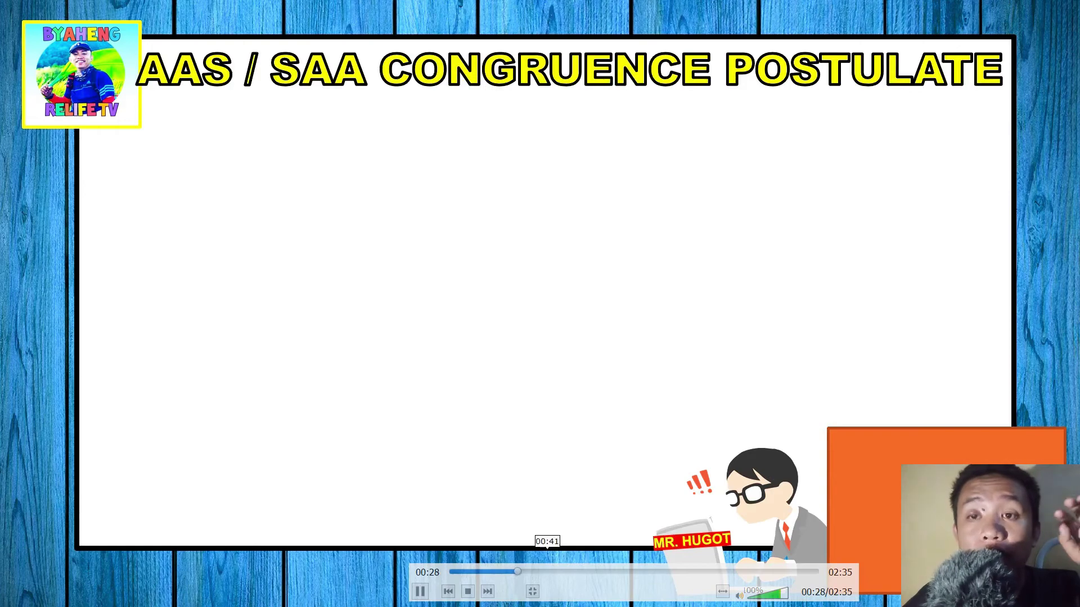
left_click_drag(568, 572, 796, 572)
left_click(811, 572)
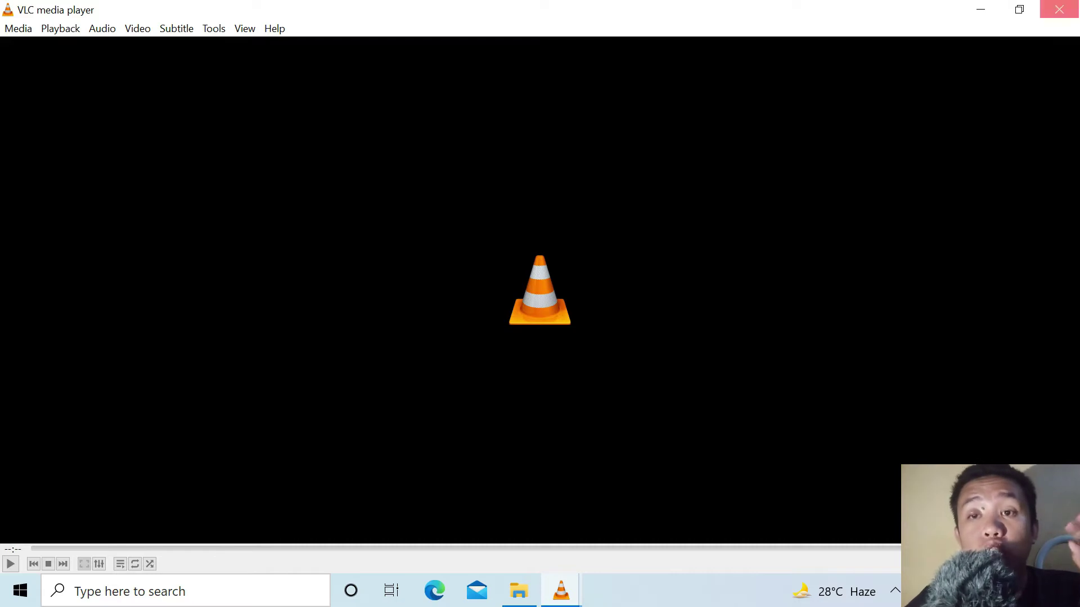
left_click(1058, 11)
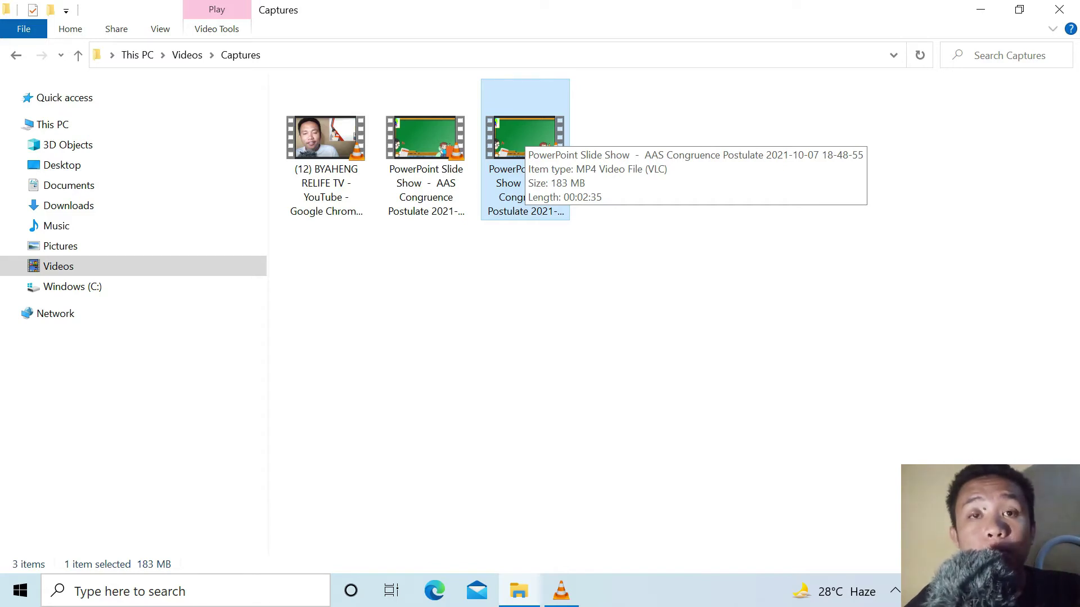
right_click(529, 139)
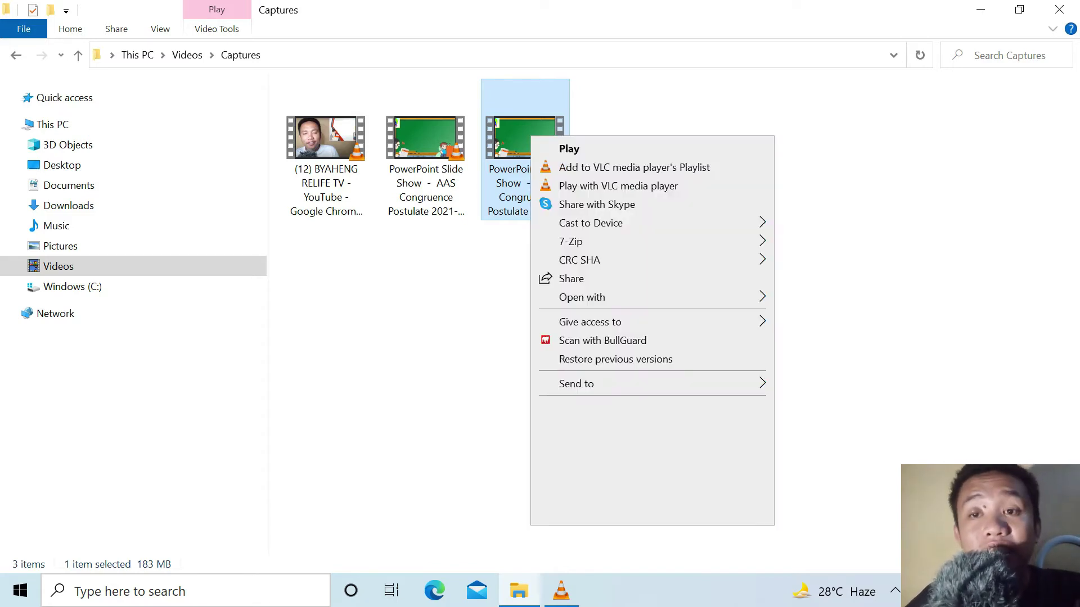
left_click(562, 512)
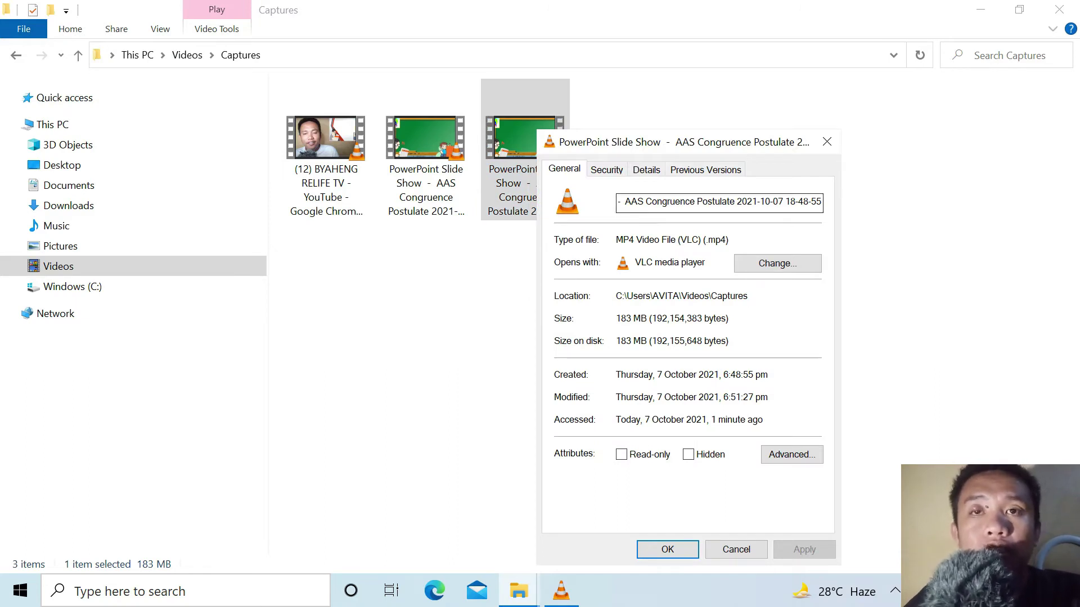
left_click(646, 169)
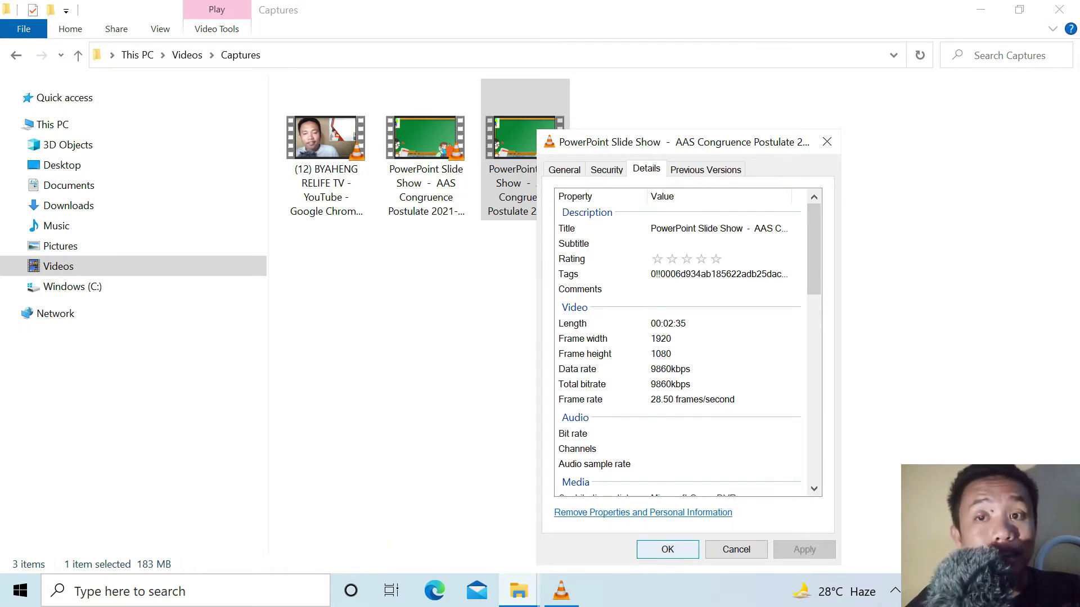
left_click(667, 549)
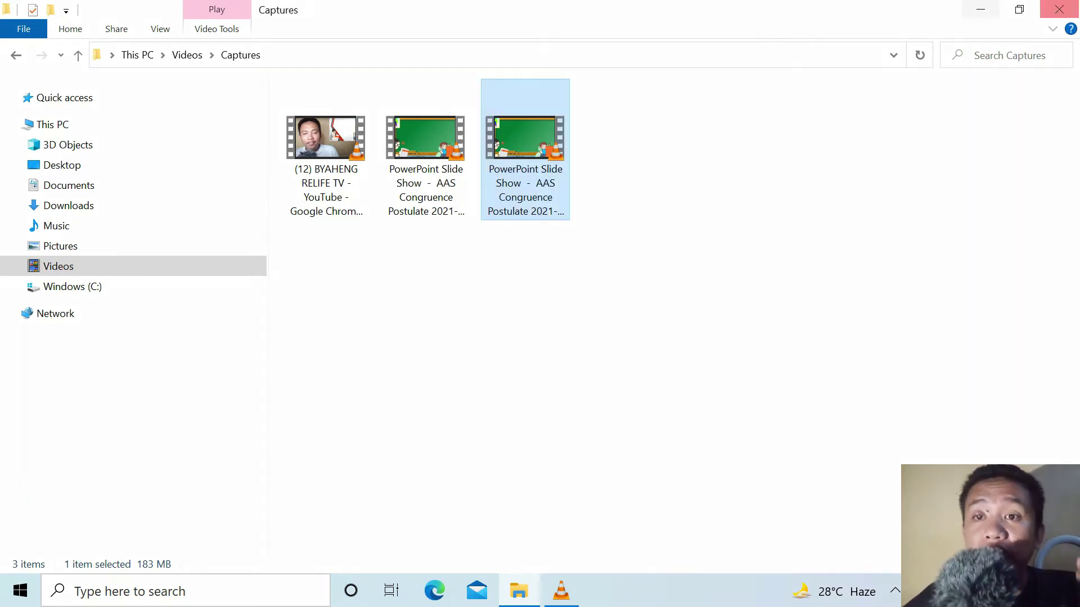
Step: Minimize File Explorer and bring up the Xbox Game Bar overlay with Win+G
left_click(980, 9)
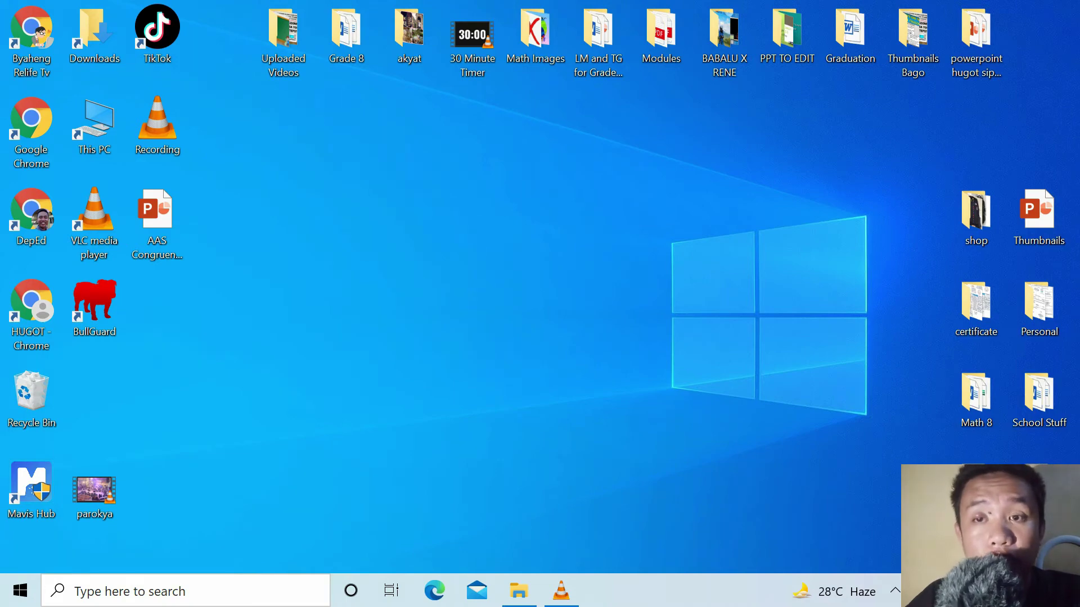
key("super+g")
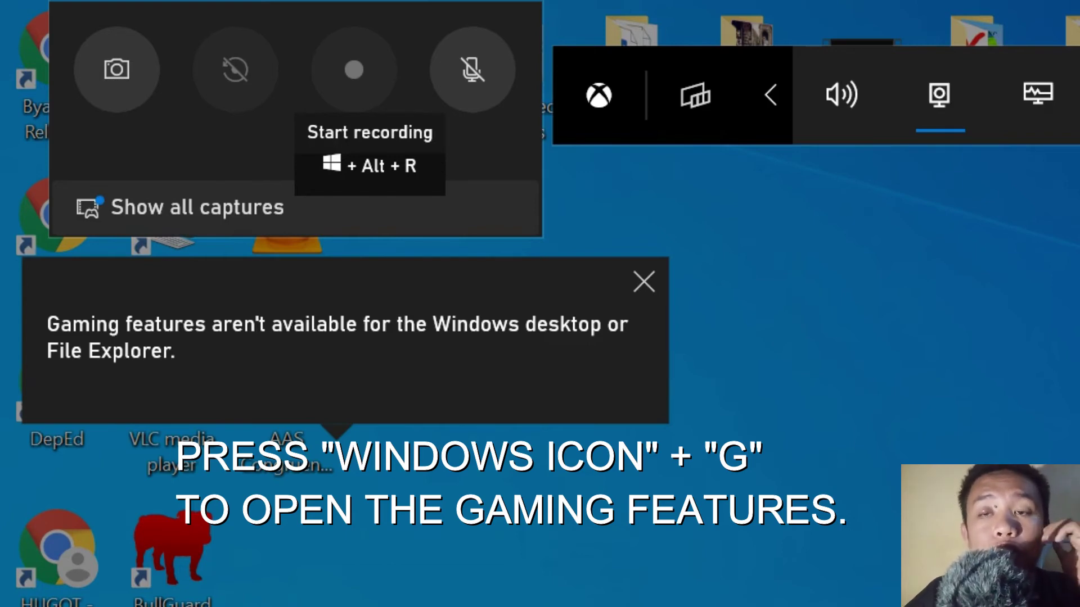
Step: Dismiss the 'Gaming features aren't available' notice in the Game Bar
key("Tab")
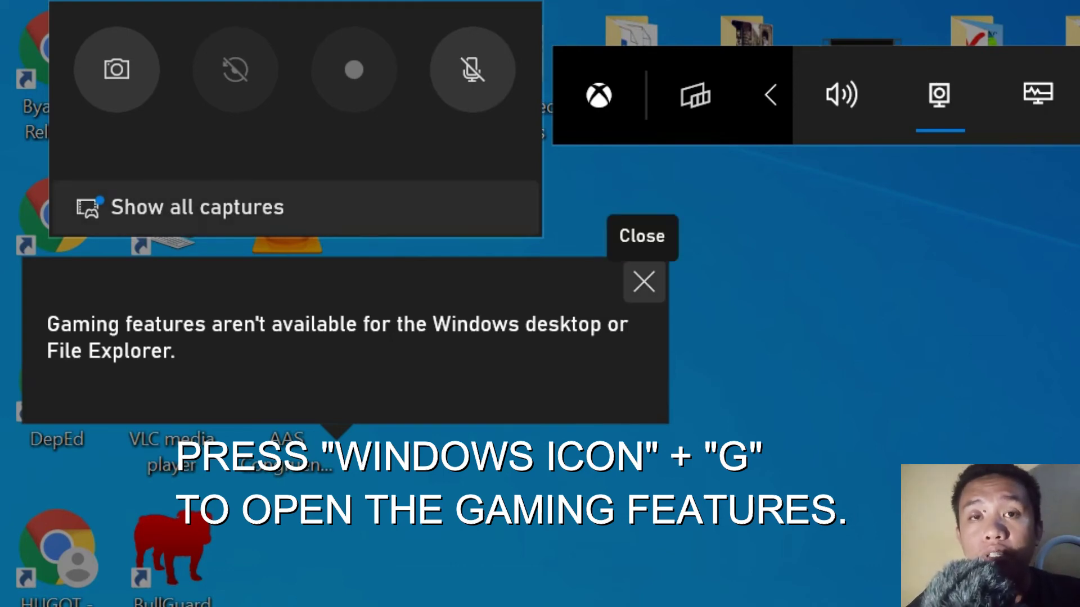
left_click(644, 281)
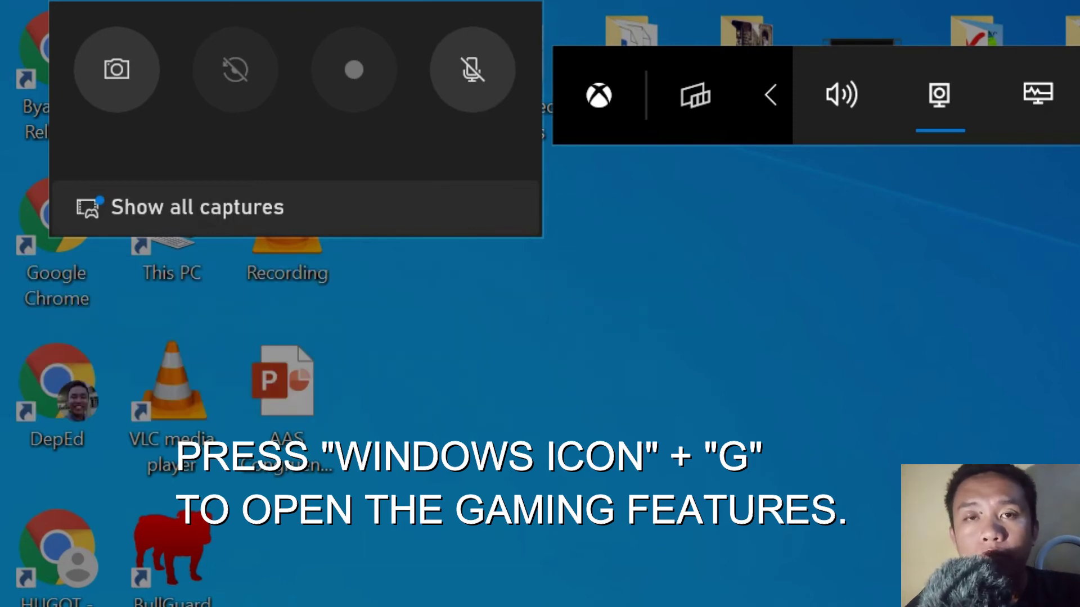
Step: Close the Xbox Game Bar overlay with Win+G to show the plain desktop
key("super+g")
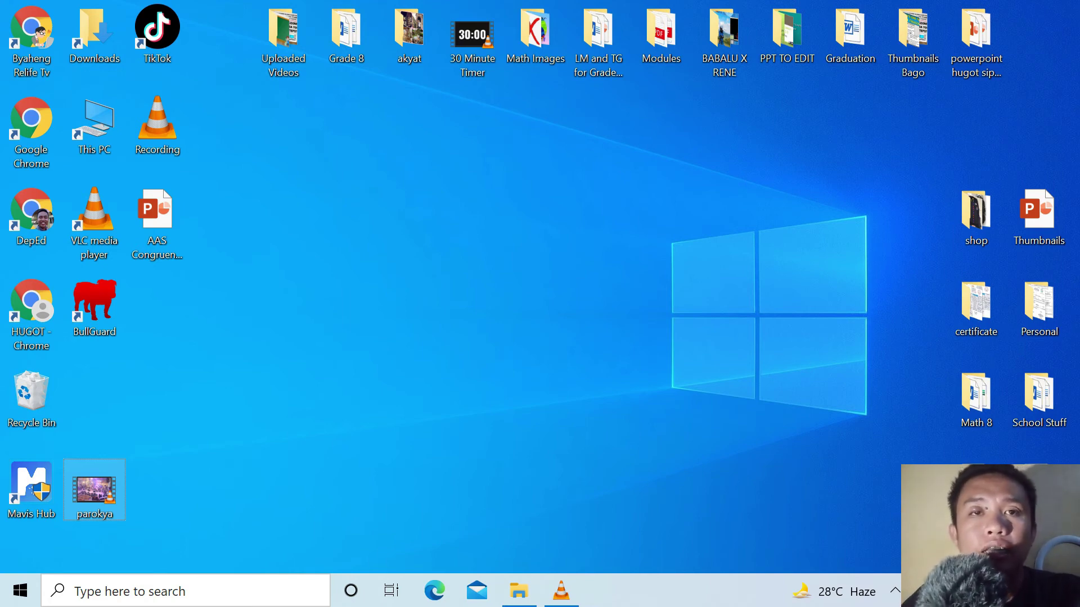
Step: Launch Google Chrome from the desktop shortcut with the cartoon-avatar profile
left_click(283, 39)
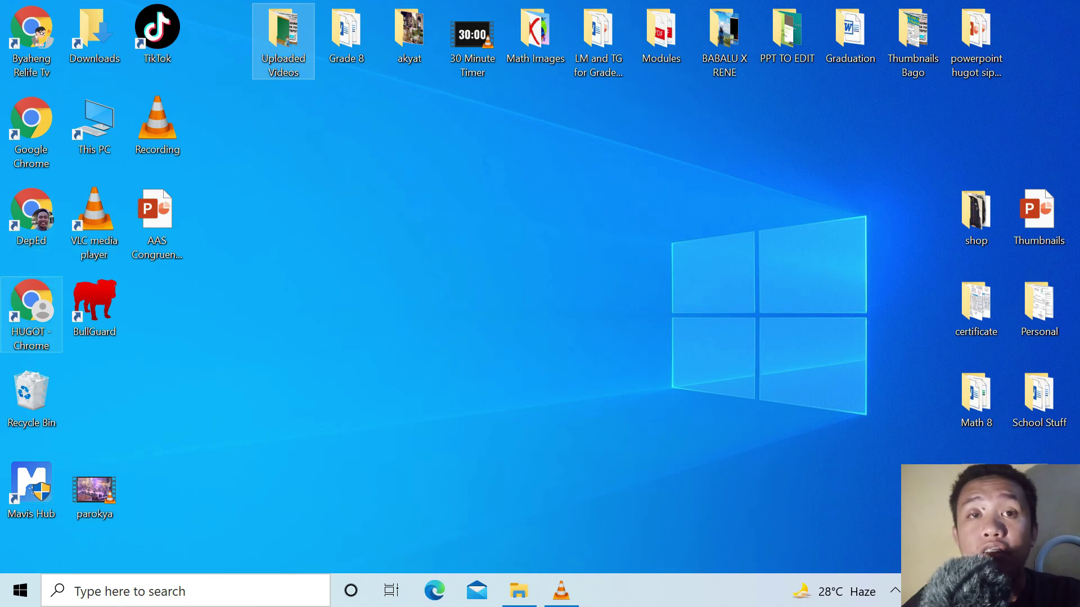
double_click(30, 129)
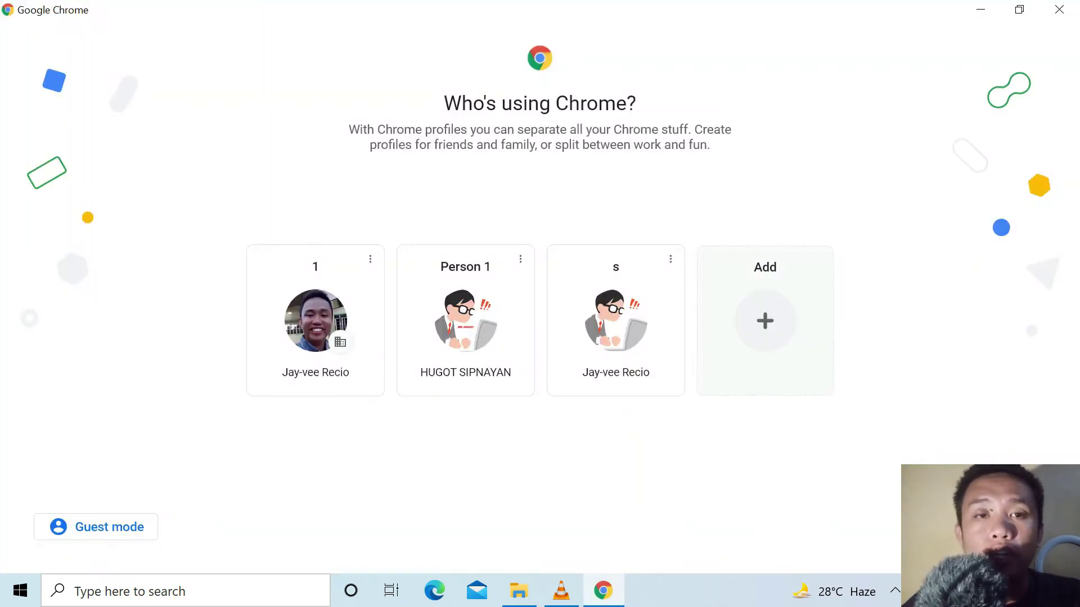
left_click(616, 320)
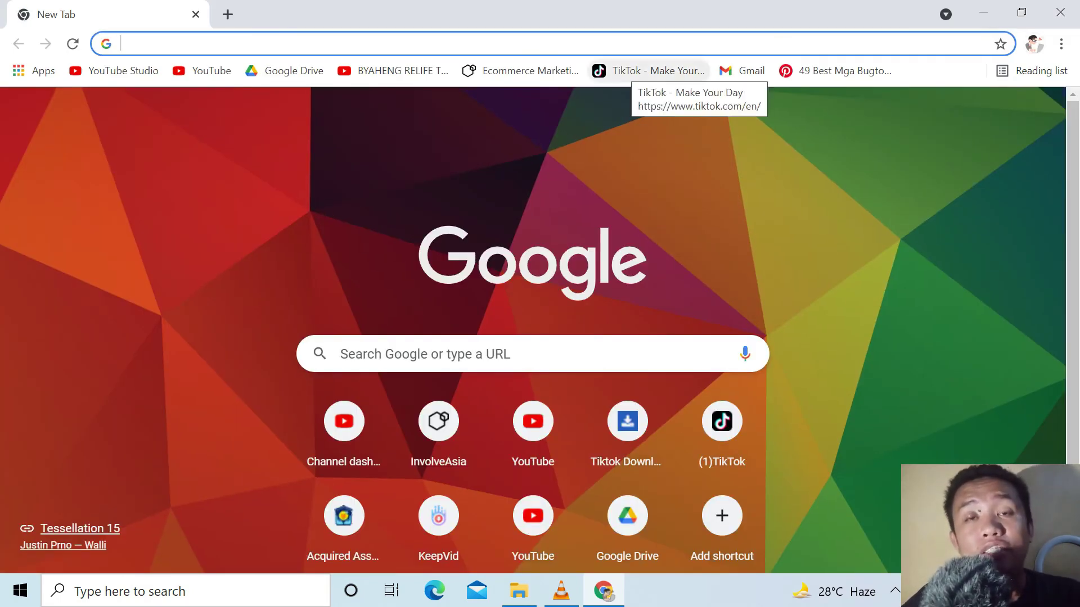
Step: Open the channel's own TikTok profile page and end the screen recording
left_click(650, 70)
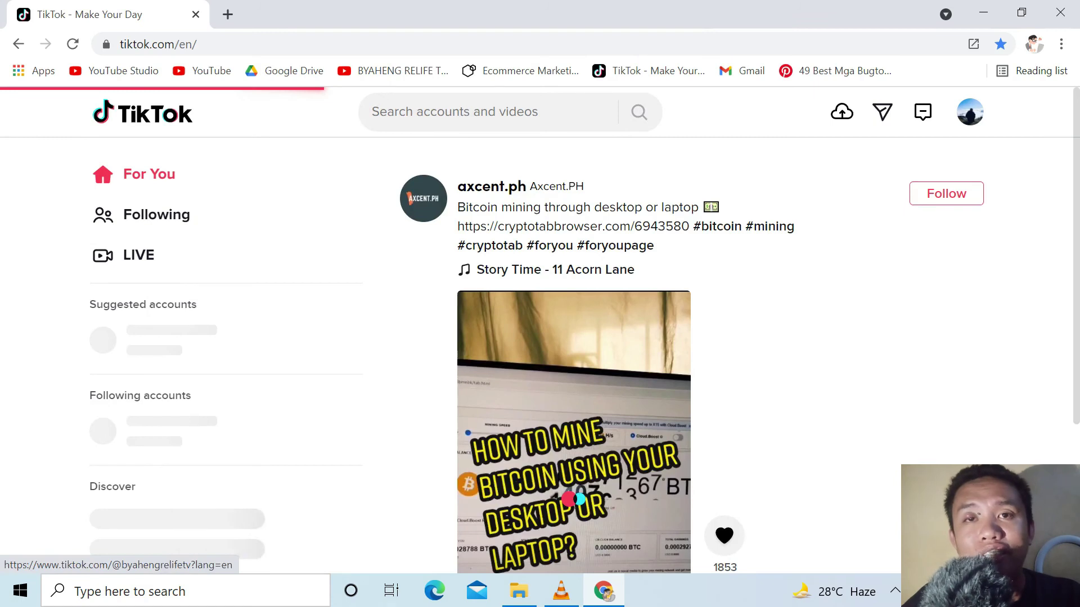
left_click(970, 111)
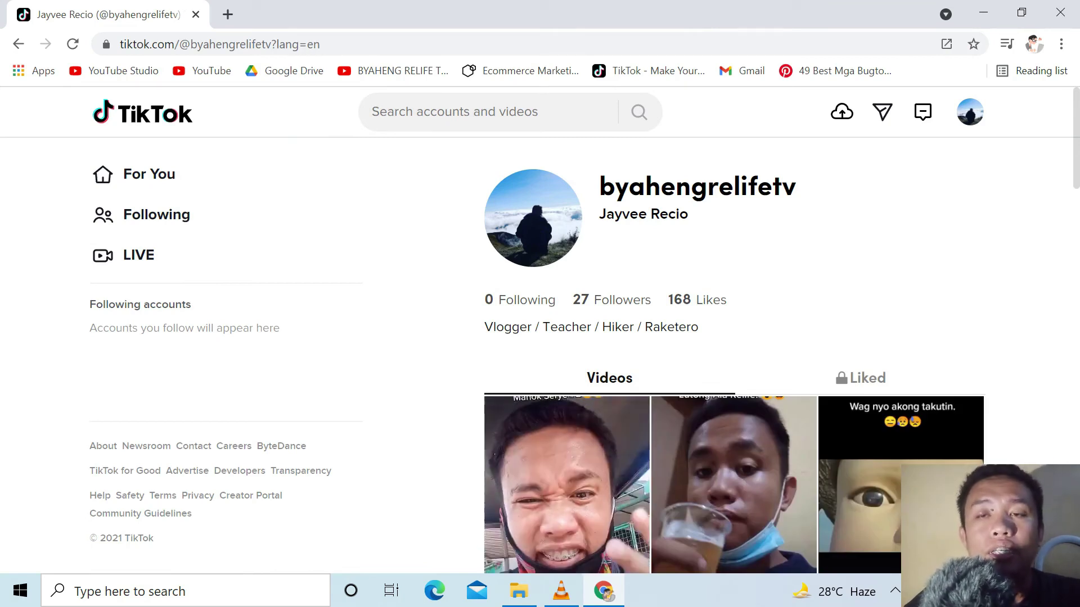
key("alt")
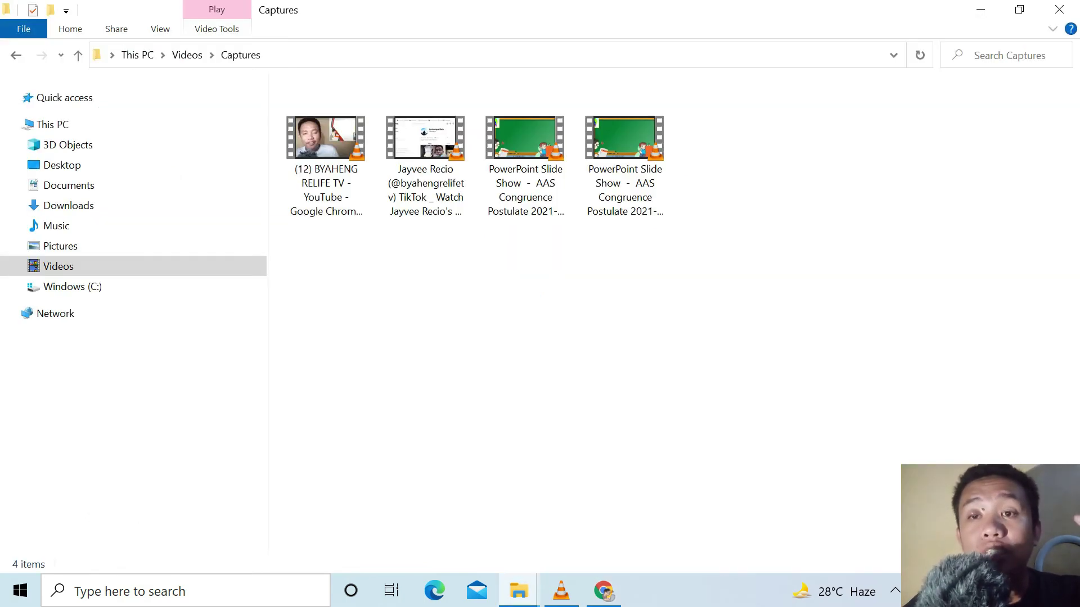
Step: Play the 29-second Chrome TikTok profile page capture full-screen in VLC media player
key("Return")
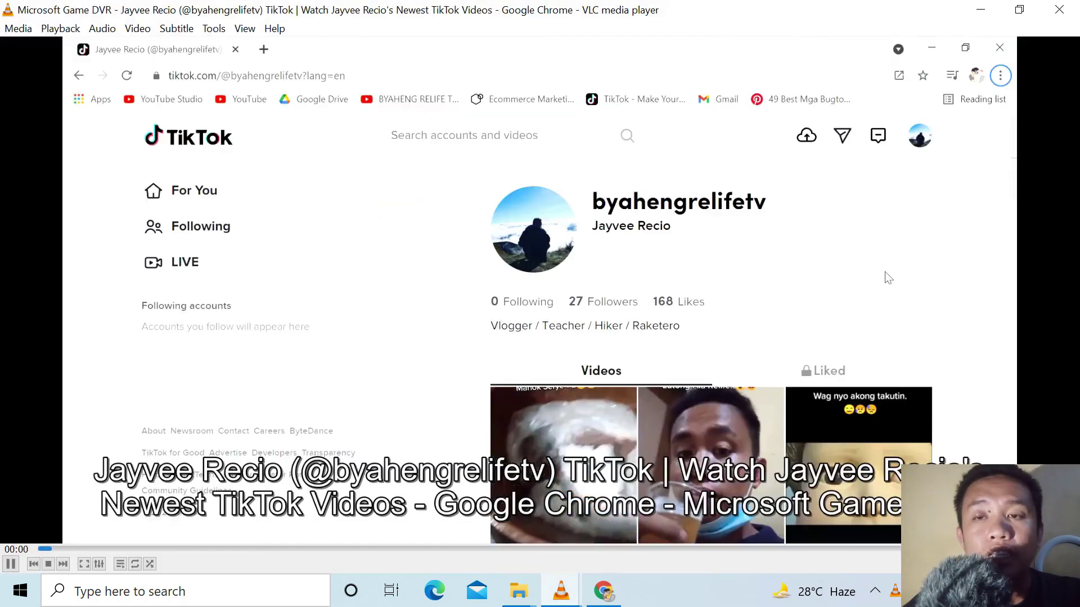
double_click(887, 277)
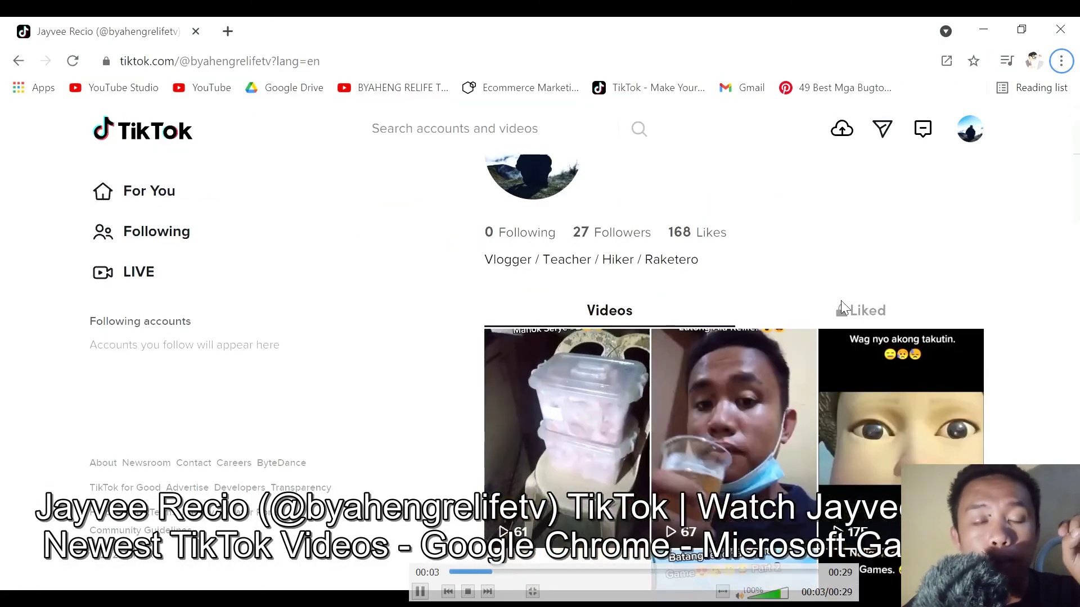